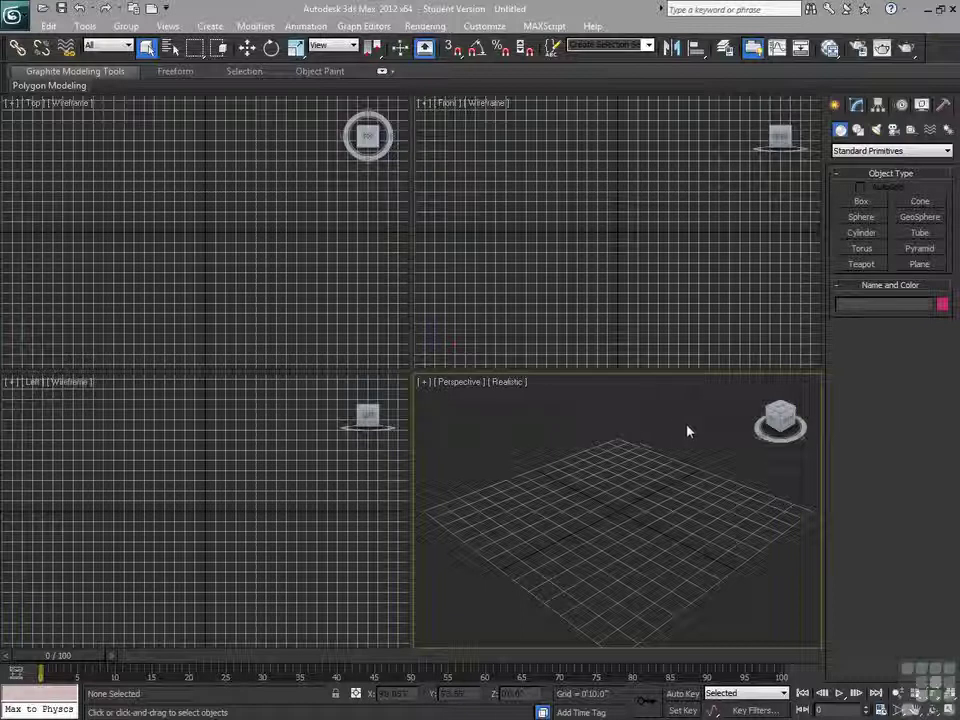
Navigate the Perspective viewport around the grid with the ViewCube and the Pan, Orbit and Zoom tools
{"action": "mouse_move", "coordinate": [772, 425]}
{"action": "left_mouse_down"}
{"action": "mouse_move", "coordinate": [742, 470]}
{"action": "mouse_move", "coordinate": [750, 405]}
{"action": "mouse_move", "coordinate": [740, 422]}
{"action": "mouse_move", "coordinate": [770, 440]}
{"action": "left_mouse_up"}
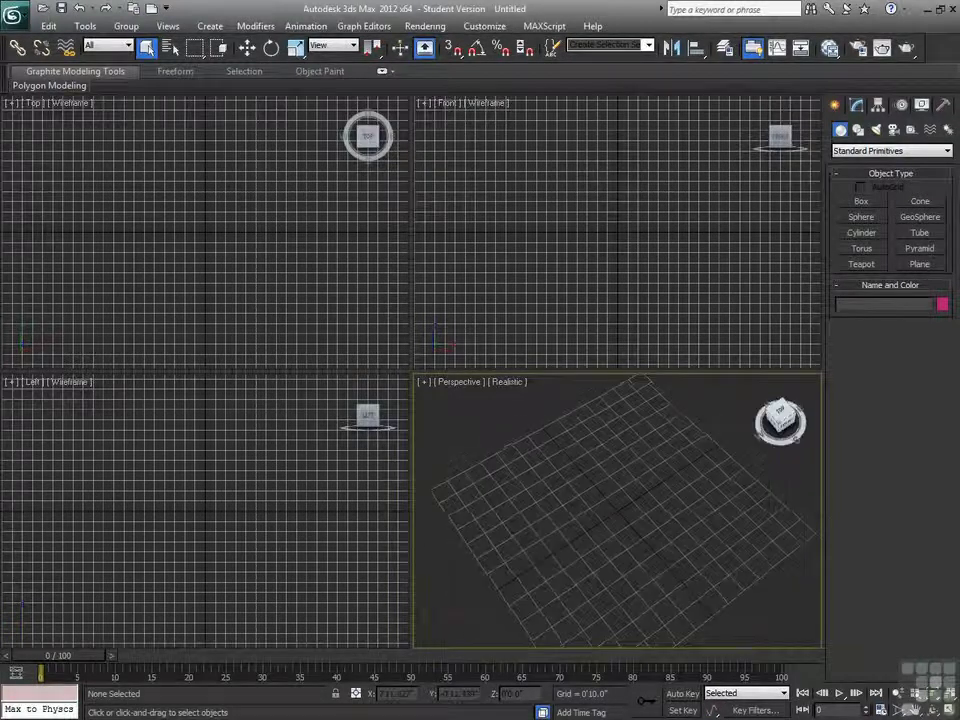
{"action": "key", "text": "ctrl+p"}
{"action": "left_click_drag", "start_coordinate": [733, 585], "coordinate": [631, 535]}
{"action": "key", "text": "ctrl+r"}
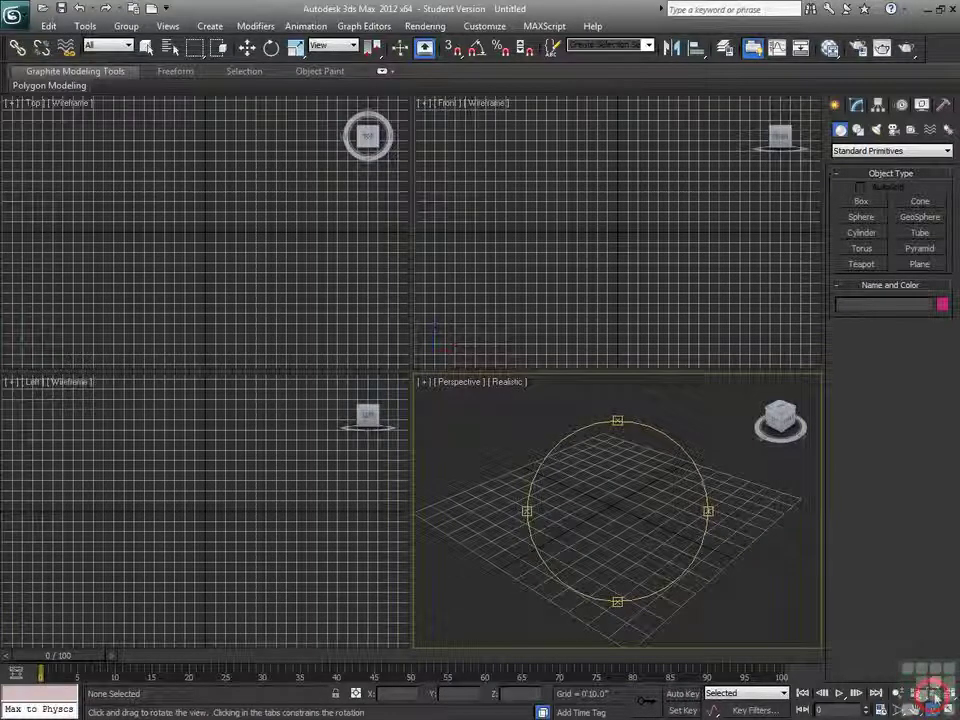
{"action": "left_click", "coordinate": [897, 693]}
{"action": "mouse_move", "coordinate": [625, 565]}
{"action": "left_mouse_down"}
{"action": "mouse_move", "coordinate": [621, 553]}
{"action": "mouse_move", "coordinate": [634, 564]}
{"action": "left_mouse_up"}
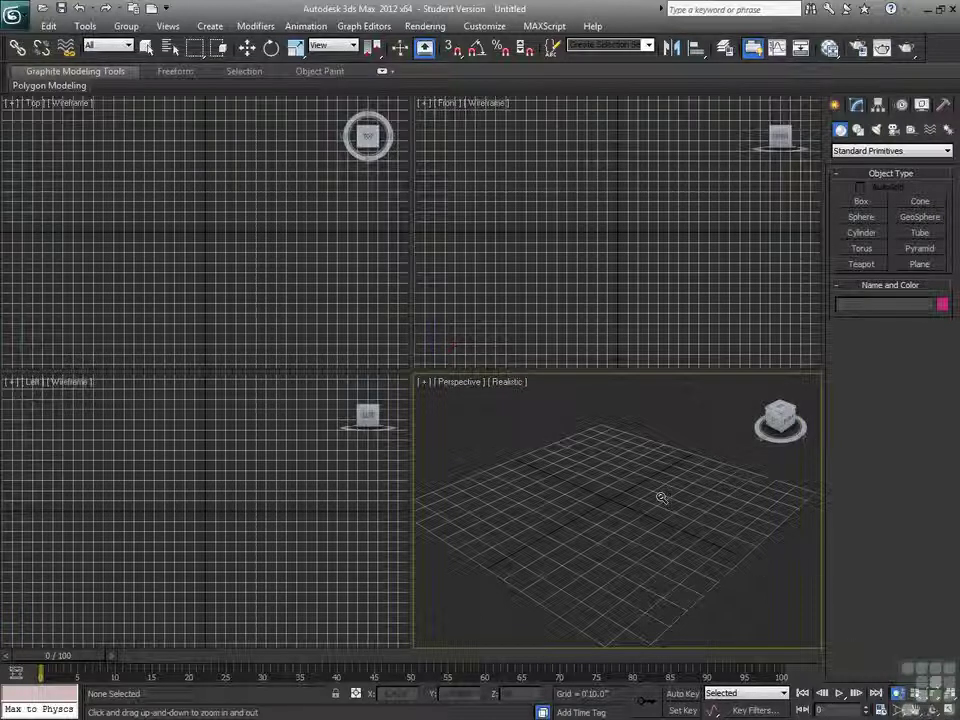
{"action": "right_click", "coordinate": [626, 474]}
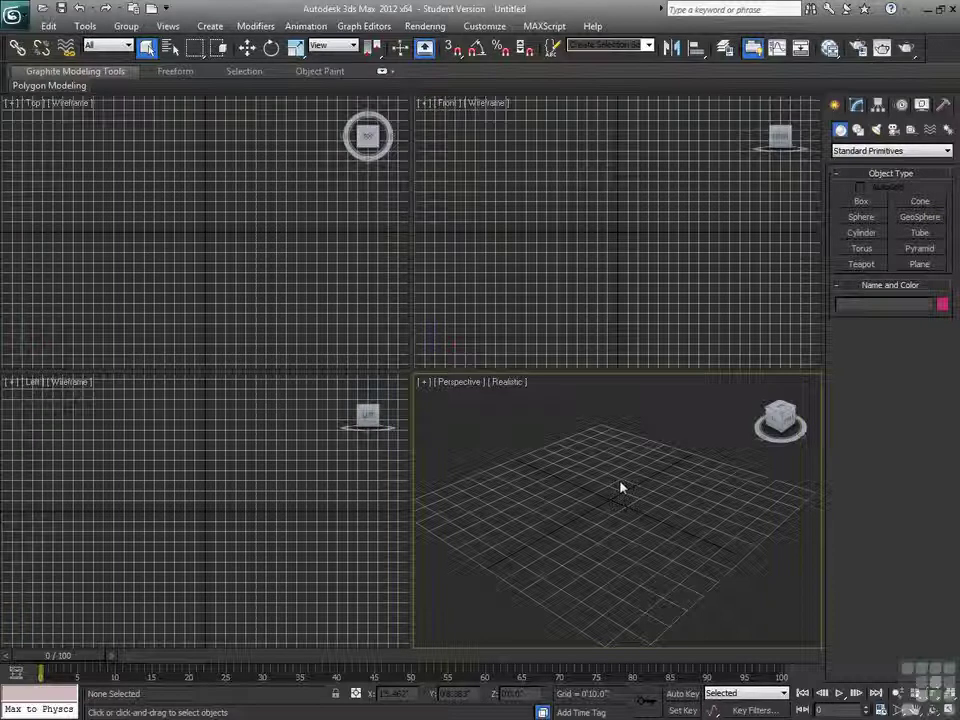
Orbit the Perspective view around the grid without a navigation tool, and zoom in and out on it
{"action": "key", "text": "alt"}
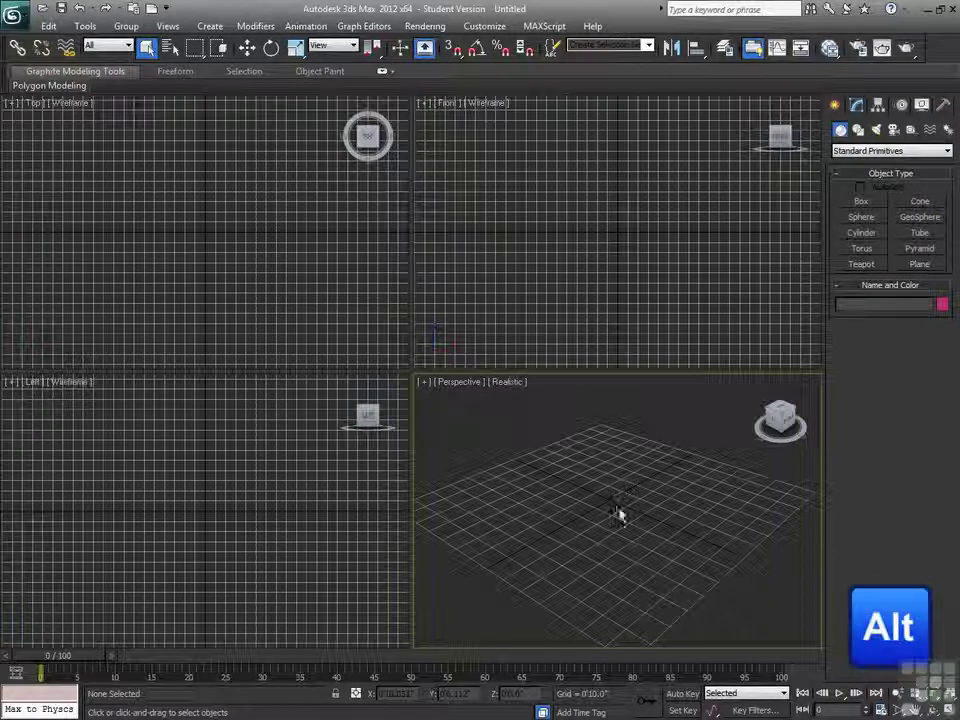
{"action": "mouse_move", "coordinate": [620, 513]}
{"action": "middle_mouse_down", "text": "alt"}
{"action": "mouse_move", "coordinate": [619, 501]}
{"action": "mouse_move", "coordinate": [589, 501]}
{"action": "mouse_move", "coordinate": [617, 527]}
{"action": "mouse_move", "coordinate": [628, 483]}
{"action": "mouse_move", "coordinate": [583, 501]}
{"action": "mouse_move", "coordinate": [649, 499]}
{"action": "mouse_move", "coordinate": [576, 497]}
{"action": "mouse_move", "coordinate": [614, 520]}
{"action": "mouse_move", "coordinate": [654, 510]}
{"action": "mouse_move", "coordinate": [636, 484]}
{"action": "mouse_move", "coordinate": [577, 510]}
{"action": "mouse_move", "coordinate": [626, 521]}
{"action": "mouse_move", "coordinate": [617, 506]}
{"action": "mouse_move", "coordinate": [614, 514]}
{"action": "middle_mouse_up", "text": "alt"}
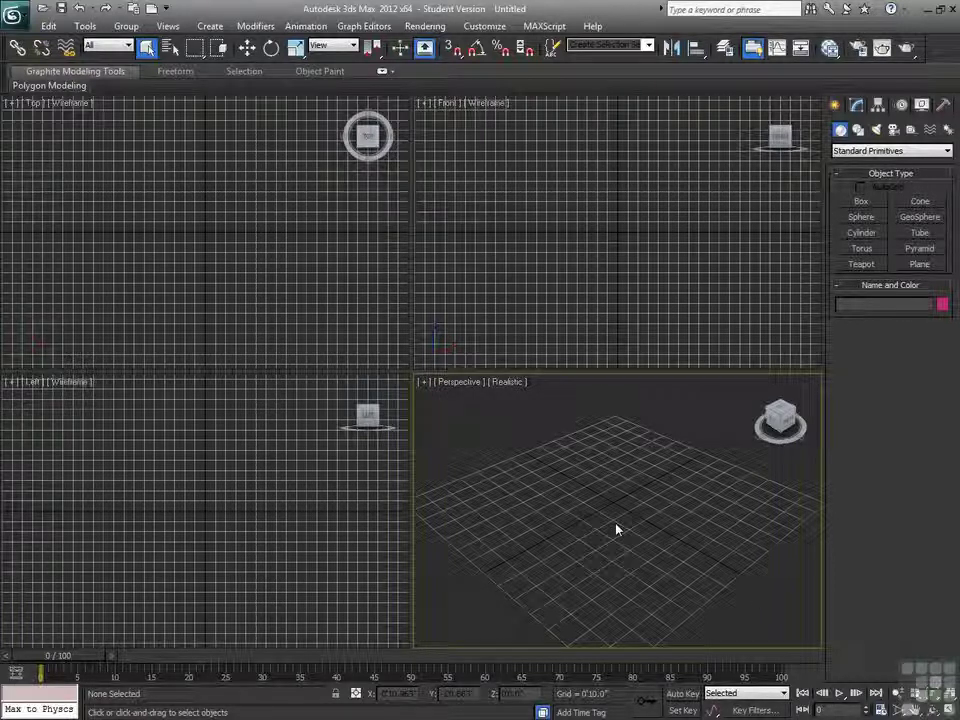
{"action": "mouse_move", "coordinate": [615, 534]}
{"action": "middle_mouse_down", "text": "alt"}
{"action": "mouse_move", "coordinate": [630, 521]}
{"action": "mouse_move", "coordinate": [589, 486]}
{"action": "mouse_move", "coordinate": [600, 545]}
{"action": "mouse_move", "coordinate": [628, 523]}
{"action": "mouse_move", "coordinate": [628, 531]}
{"action": "mouse_move", "coordinate": [611, 531]}
{"action": "mouse_move", "coordinate": [632, 507]}
{"action": "mouse_move", "coordinate": [643, 540]}
{"action": "mouse_move", "coordinate": [604, 526]}
{"action": "middle_mouse_up", "text": "alt"}
{"action": "scroll", "coordinate": [606, 540], "scroll_direction": "up", "scroll_amount": 4}
{"action": "scroll", "coordinate": [606, 540], "scroll_direction": "down", "scroll_amount": 4}
{"action": "scroll", "coordinate": [606, 540], "scroll_direction": "up", "scroll_amount": 3}
{"action": "scroll", "coordinate": [606, 540], "scroll_direction": "down", "scroll_amount": 3}
{"action": "scroll", "coordinate": [605, 541], "scroll_direction": "down", "scroll_amount": 3}
{"action": "scroll", "coordinate": [605, 541], "scroll_direction": "up", "scroll_amount": 5}
{"action": "scroll", "coordinate": [605, 541], "scroll_direction": "down", "scroll_amount": 5}
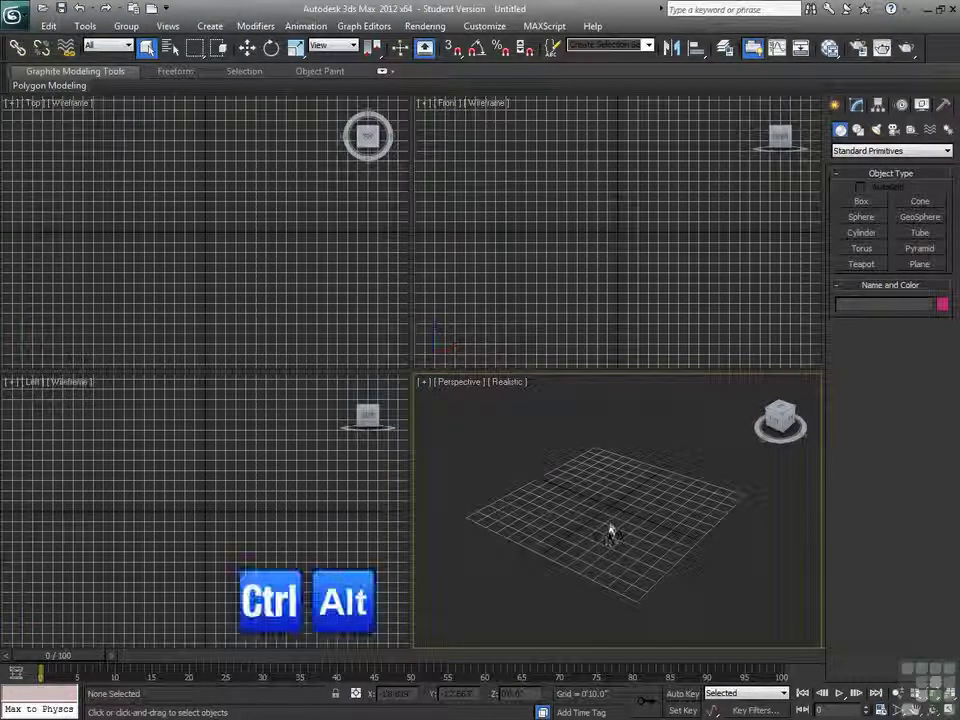
Zoom the Perspective view in and out on the grid smoothly and in increments, and restore its home view
{"action": "middle_click_drag", "start_coordinate": [610, 525], "coordinate": [610, 465], "text": "ctrl+alt"}
{"action": "scroll", "coordinate": [612, 480], "scroll_direction": "down", "scroll_amount": 5}
{"action": "scroll", "coordinate": [612, 480], "scroll_direction": "up", "scroll_amount": 6}
{"action": "scroll", "coordinate": [612, 480], "scroll_direction": "down", "scroll_amount": 5}
{"action": "scroll", "coordinate": [612, 480], "scroll_direction": "up", "scroll_amount": 5}
{"action": "scroll", "coordinate": [612, 480], "scroll_direction": "down", "scroll_amount": 5}
{"action": "scroll", "coordinate": [612, 480], "scroll_direction": "up", "scroll_amount": 4}
{"action": "scroll", "coordinate": [612, 480], "scroll_direction": "down", "scroll_amount": 3}
{"action": "scroll", "coordinate": [708, 472], "scroll_direction": "down", "scroll_amount": 3}
{"action": "scroll", "coordinate": [629, 512], "scroll_direction": "up", "scroll_amount": 5}
{"action": "scroll", "coordinate": [629, 512], "scroll_direction": "down", "scroll_amount": 6}
{"action": "scroll", "coordinate": [629, 512], "scroll_direction": "up", "scroll_amount": 6}
{"action": "scroll", "coordinate": [630, 512], "scroll_direction": "down", "scroll_amount": 3}
{"action": "scroll", "coordinate": [630, 512], "scroll_direction": "up", "scroll_amount": 3}
{"action": "scroll", "coordinate": [629, 513], "scroll_direction": "down", "scroll_amount": 3}
{"action": "scroll", "coordinate": [628, 514], "scroll_direction": "up", "scroll_amount": 2}
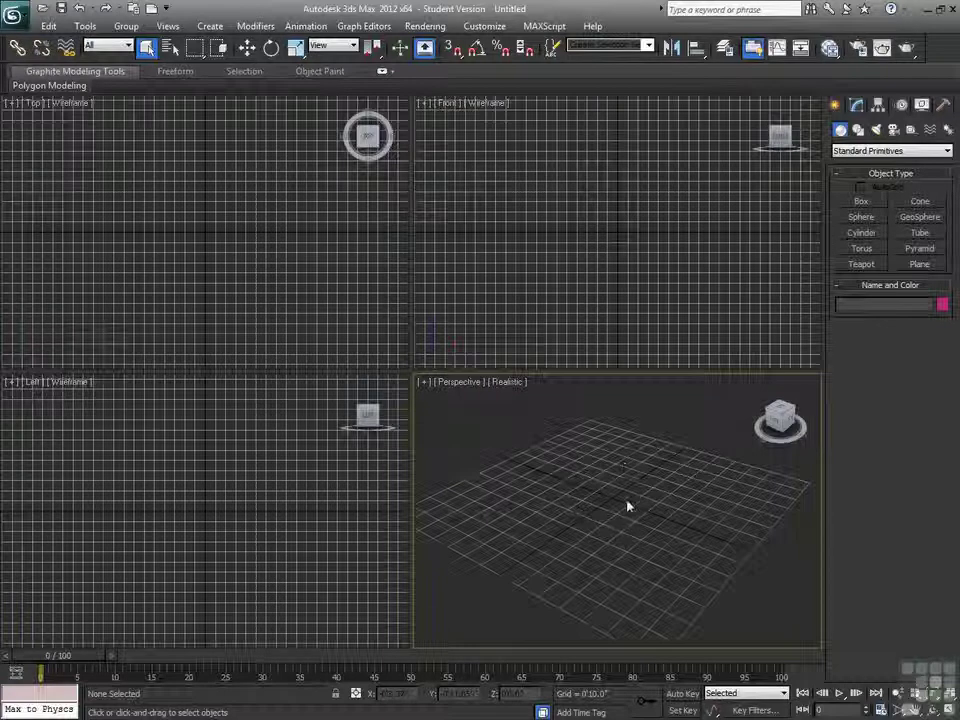
{"action": "left_click", "coordinate": [759, 386]}
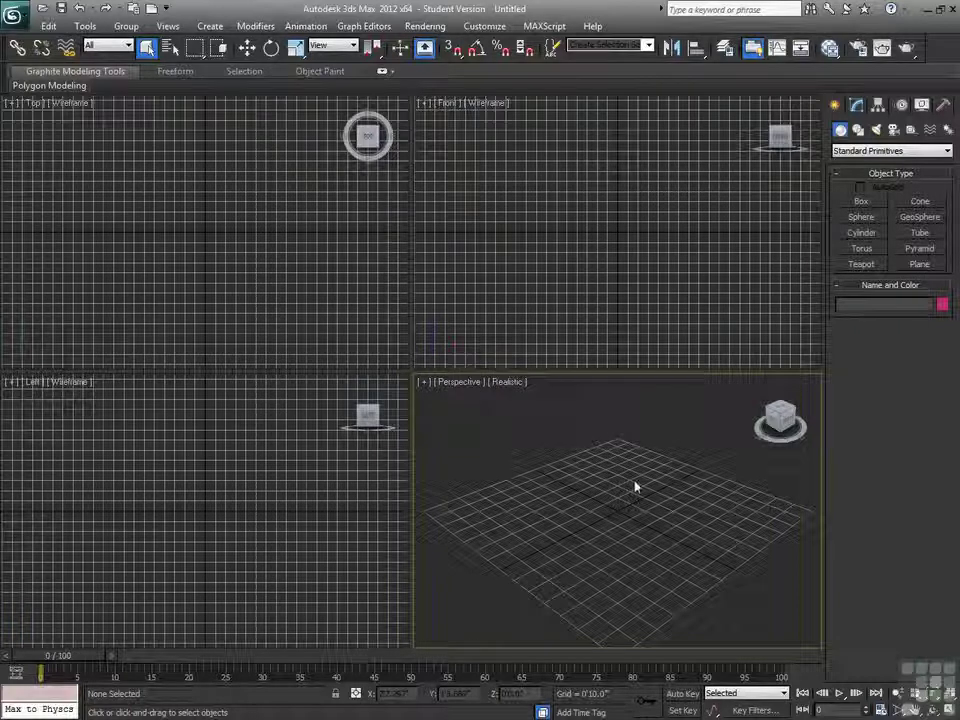
Maximize the Perspective and Top viewports in turn, returning to the four-viewport layout each time
{"action": "key", "text": "alt+w"}
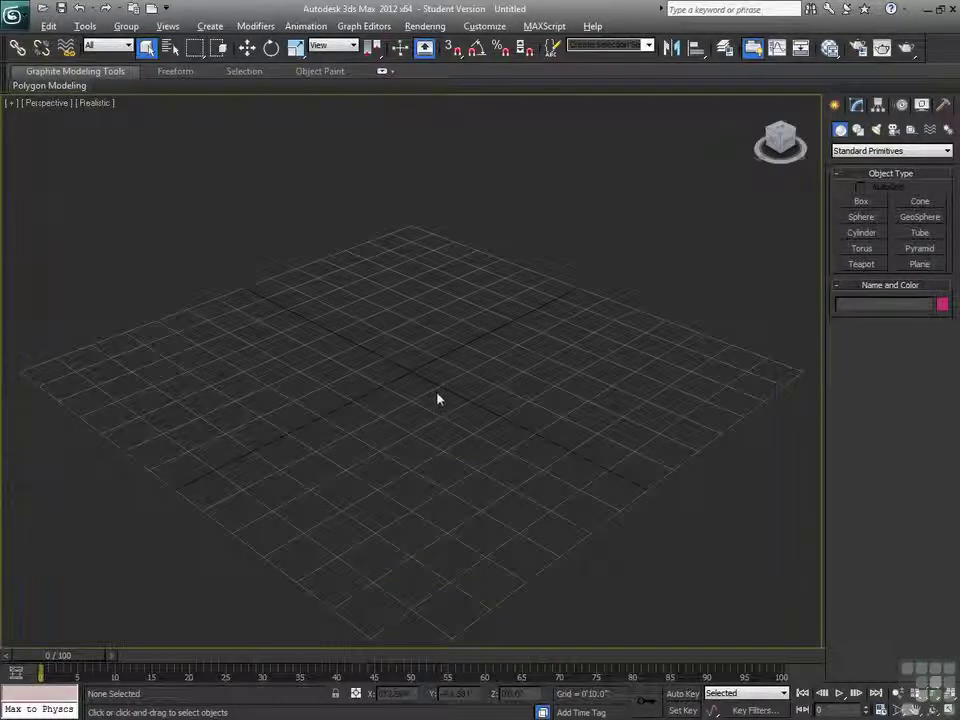
{"action": "key", "text": "alt+w"}
{"action": "left_click", "coordinate": [306, 287]}
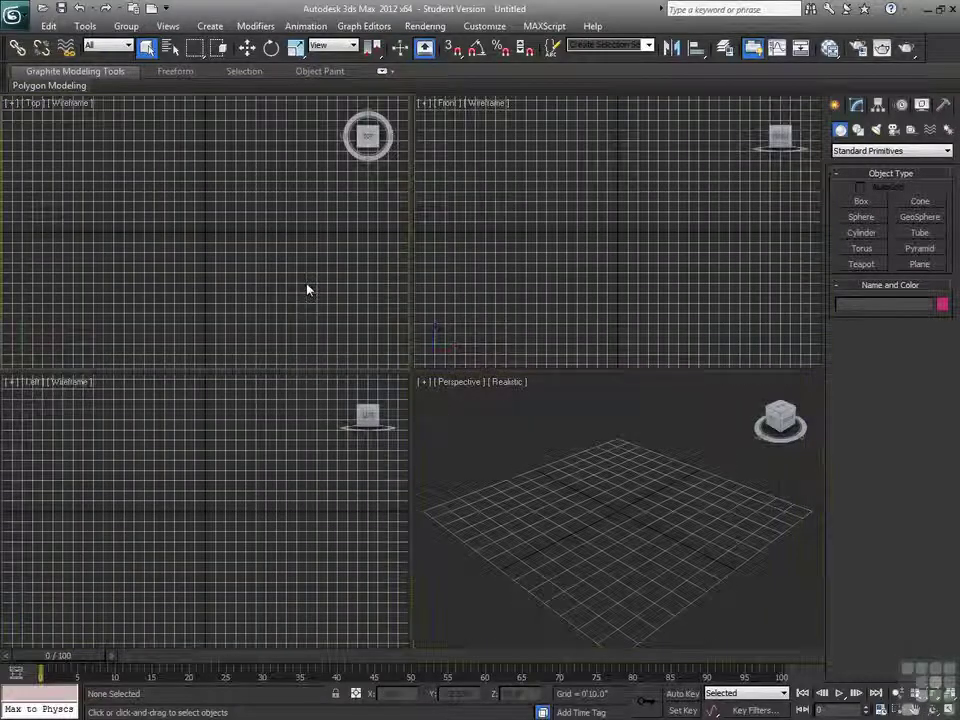
{"action": "key", "text": "alt+w"}
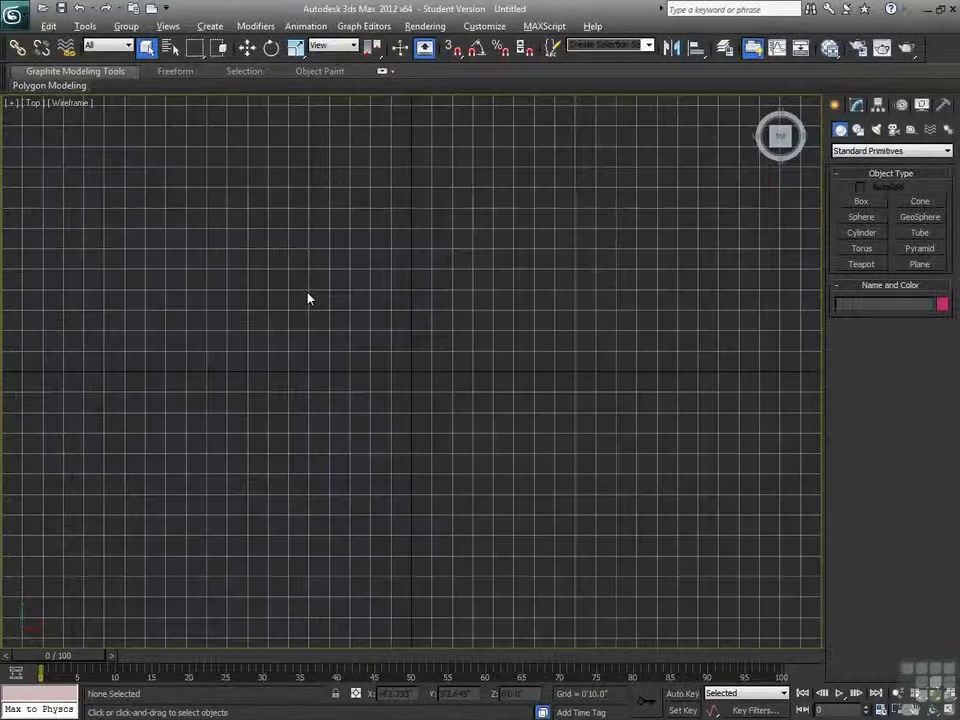
{"action": "key", "text": "alt+w"}
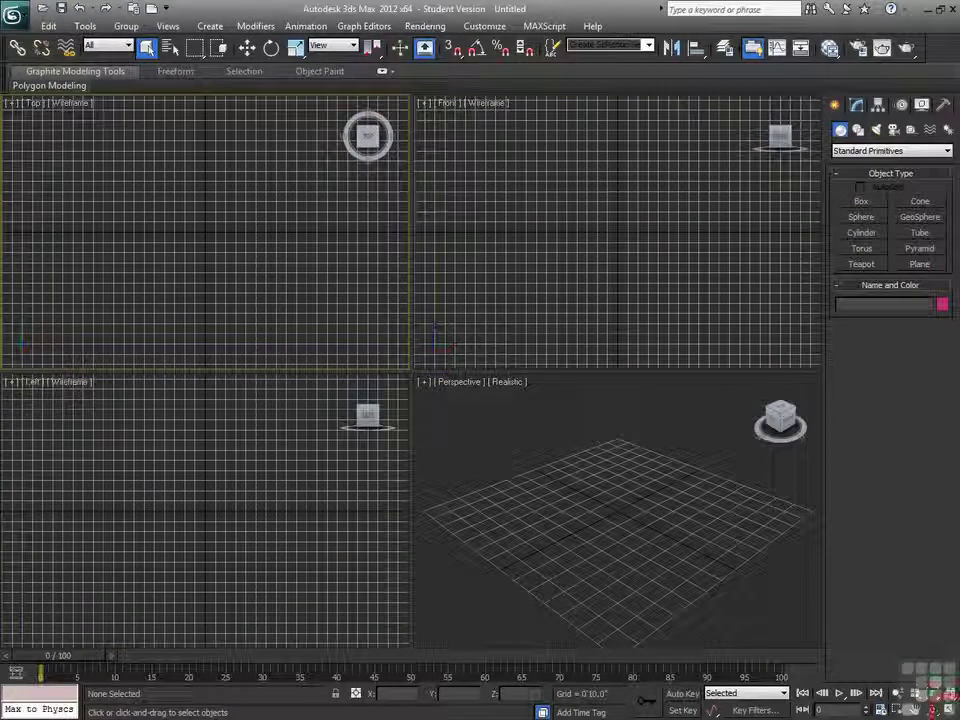
{"action": "left_click", "coordinate": [946, 706]}
{"action": "left_click", "coordinate": [946, 706]}
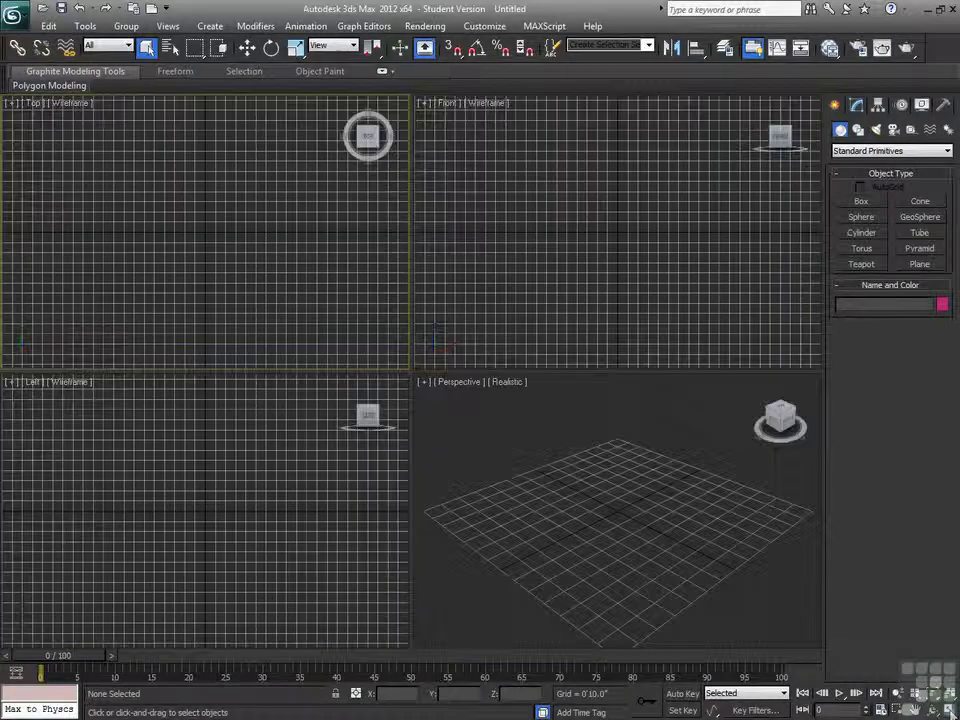
Activate the Front and Left viewports in turn, maximize the Left viewport and return to the four-viewport layout
{"action": "left_click", "coordinate": [566, 290]}
{"action": "left_click", "coordinate": [257, 491]}
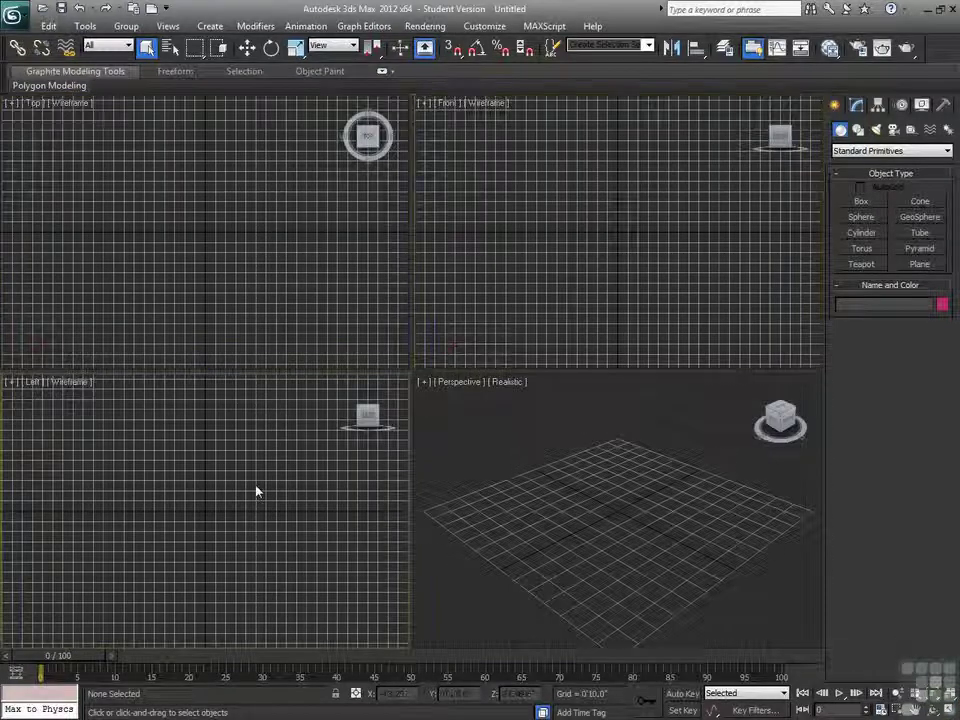
{"action": "key", "text": "alt+w"}
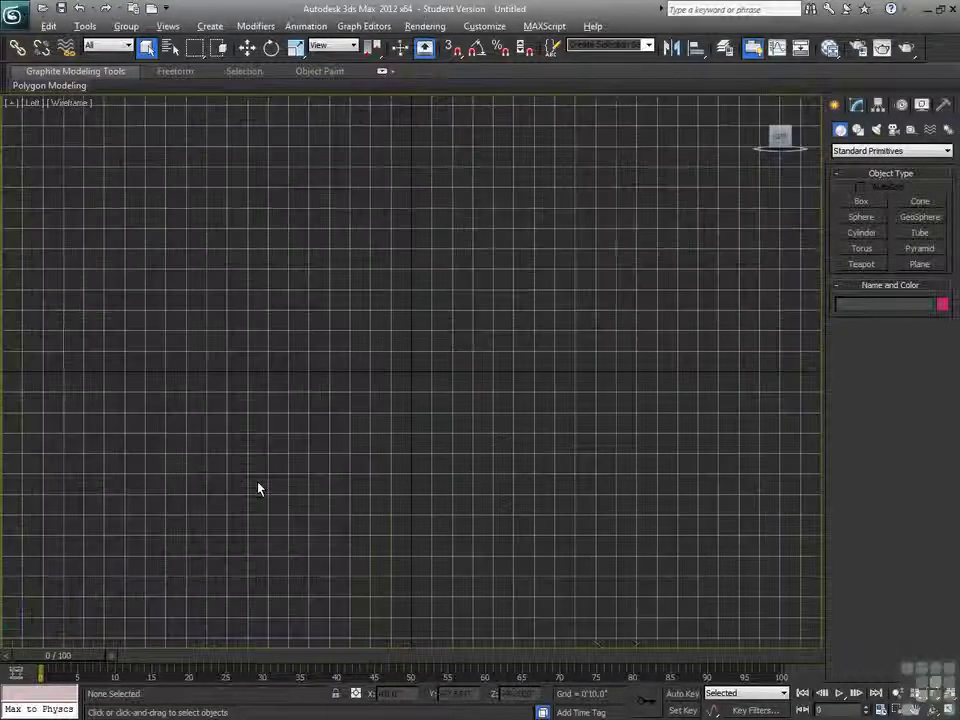
{"action": "key", "text": "alt+w"}
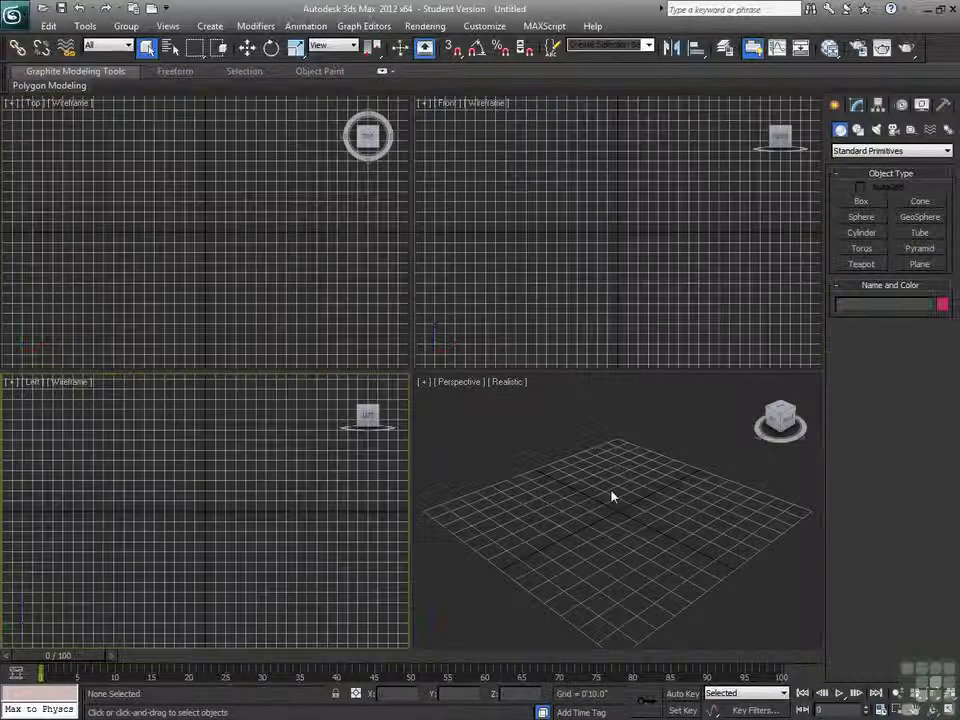
Activate the Front viewport and cycle it through the Back, Orthographic and Perspective views
{"action": "left_click", "coordinate": [370, 140]}
{"action": "left_click", "coordinate": [772, 211]}
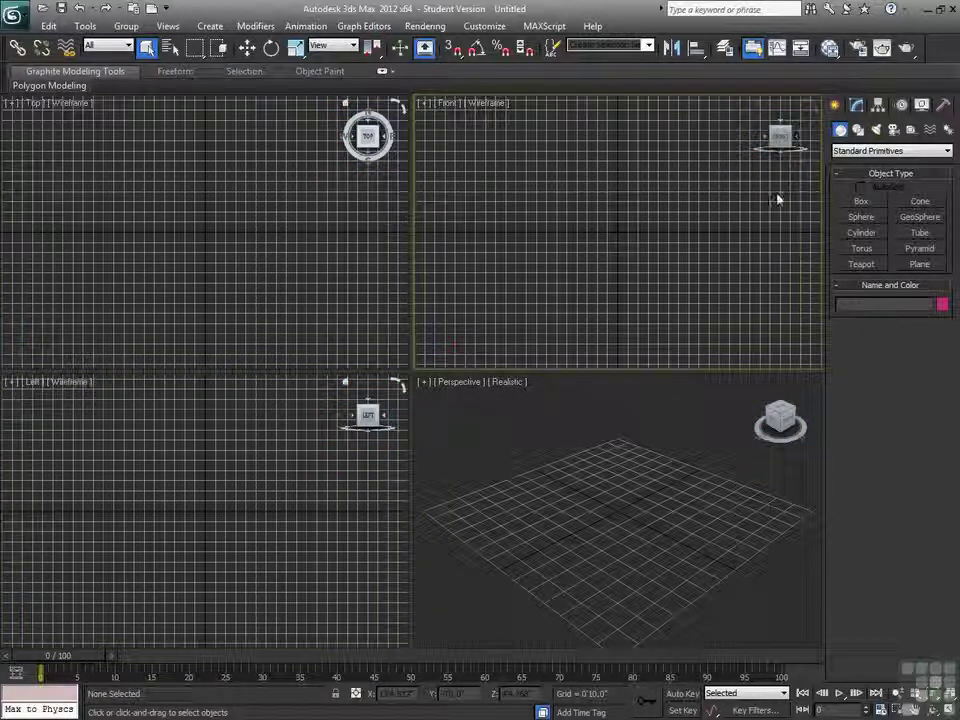
{"action": "left_click", "coordinate": [447, 104]}
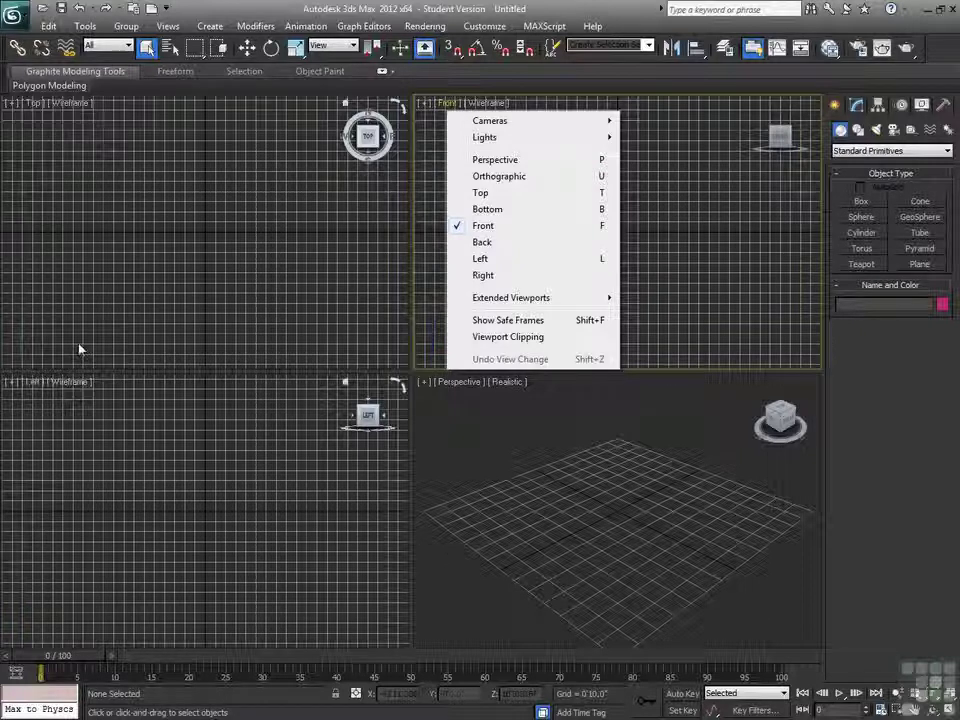
{"action": "left_click", "coordinate": [497, 242]}
{"action": "left_click", "coordinate": [451, 106]}
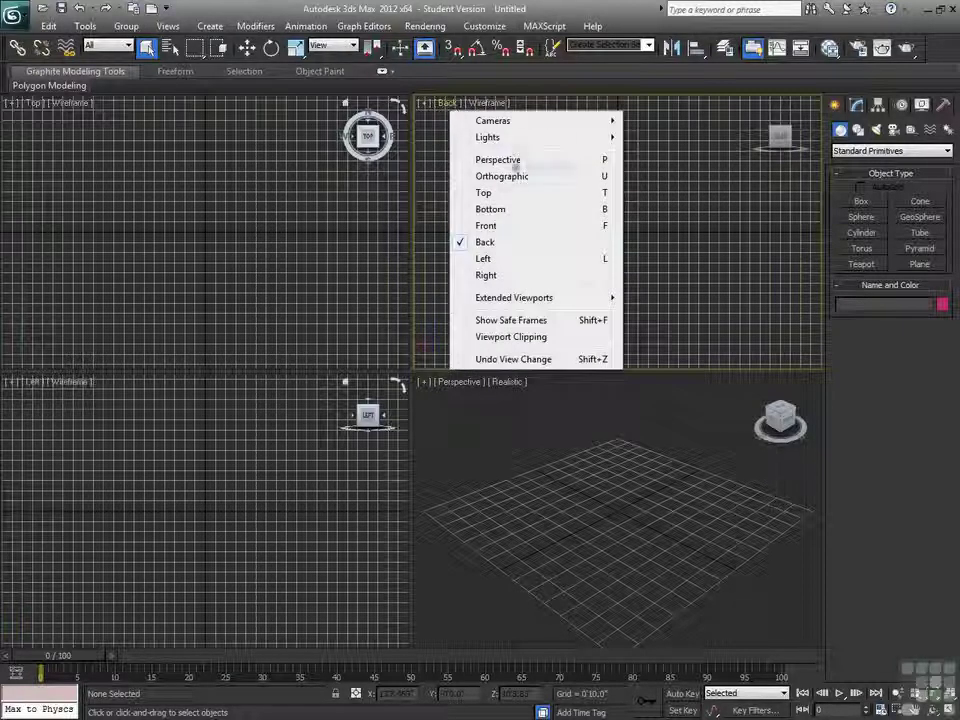
{"action": "left_click", "coordinate": [497, 176]}
{"action": "left_click", "coordinate": [465, 105]}
{"action": "left_click", "coordinate": [503, 162]}
Switch the active wireframe viewport to the Bottom view and return it to the Front view
{"action": "left_click", "coordinate": [459, 104]}
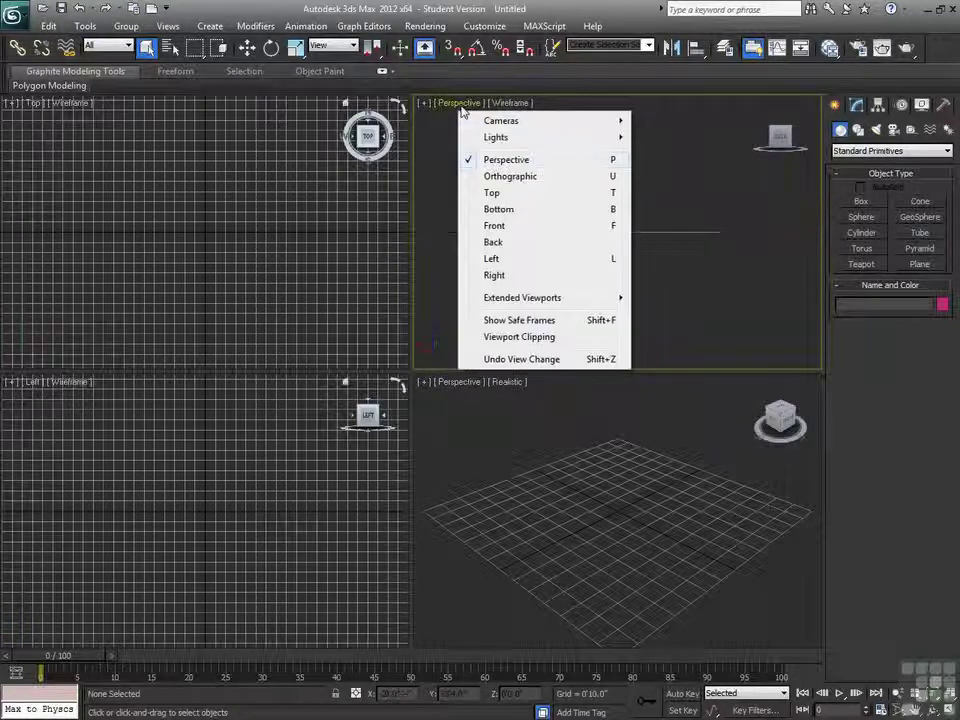
{"action": "left_click", "coordinate": [497, 210]}
{"action": "left_click", "coordinate": [446, 104]}
{"action": "left_click", "coordinate": [478, 226]}
Change the Front viewport to the Top view and return it to the Front view
{"action": "left_click", "coordinate": [446, 104]}
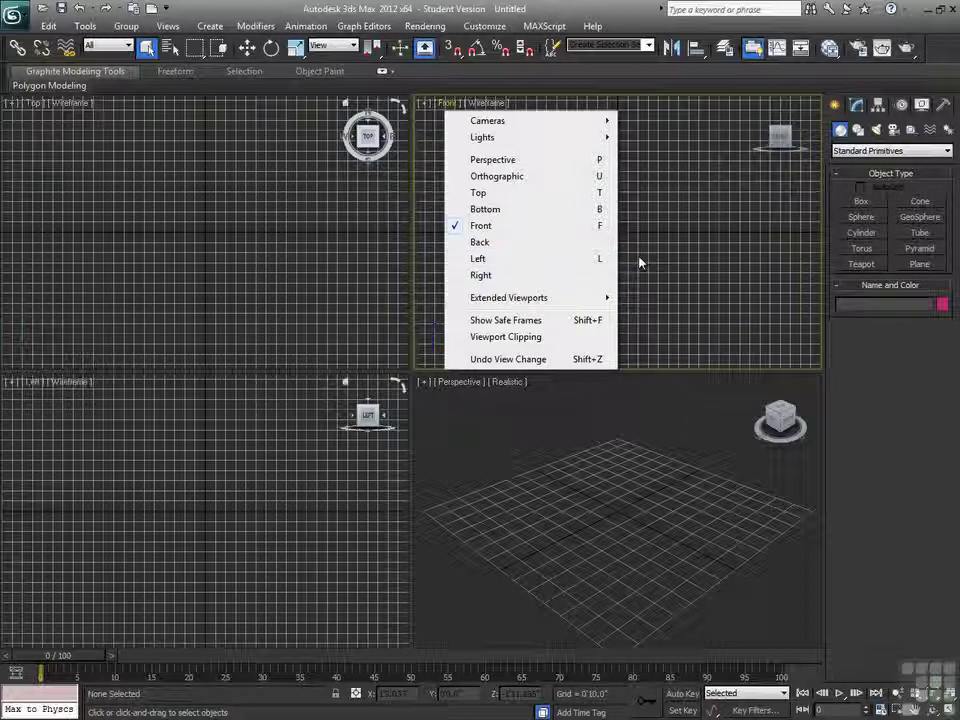
{"action": "left_click", "coordinate": [499, 194]}
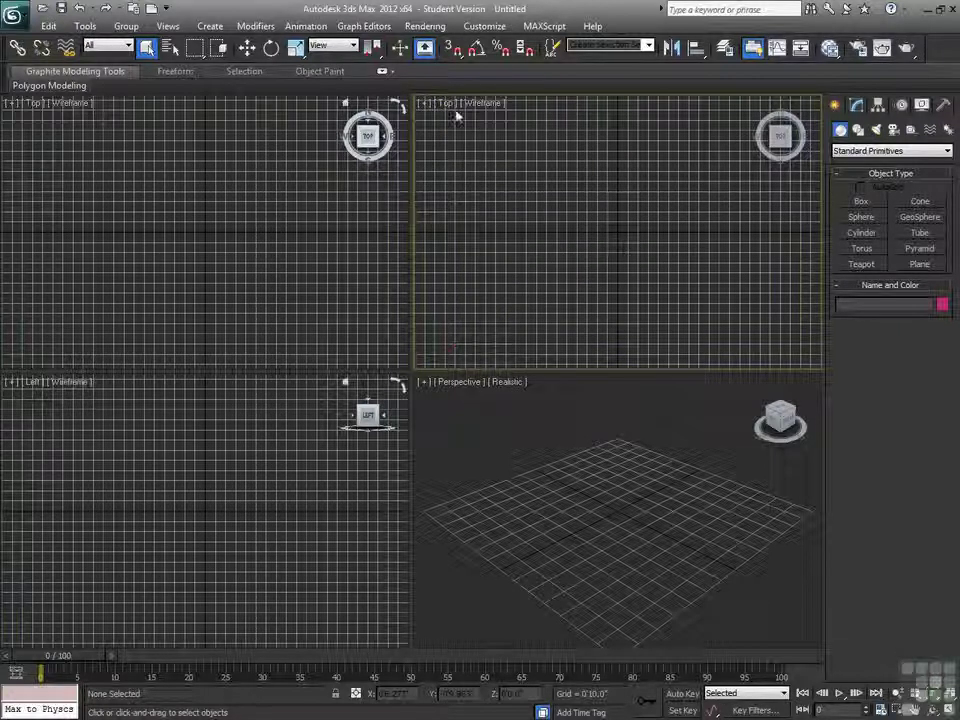
{"action": "key", "text": "f"}
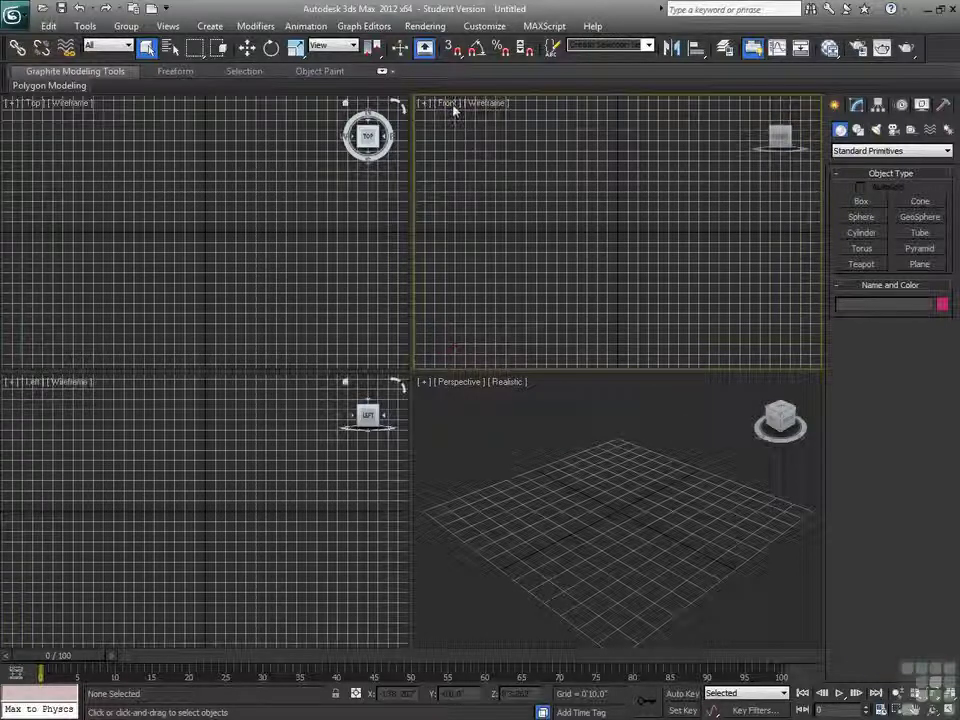
Orbit the Perspective view directly and with the ViewCube, restoring its home view before a last slight orbit
{"action": "left_click", "coordinate": [563, 448]}
{"action": "middle_click_drag", "start_coordinate": [559, 502], "coordinate": [680, 486], "text": "alt"}
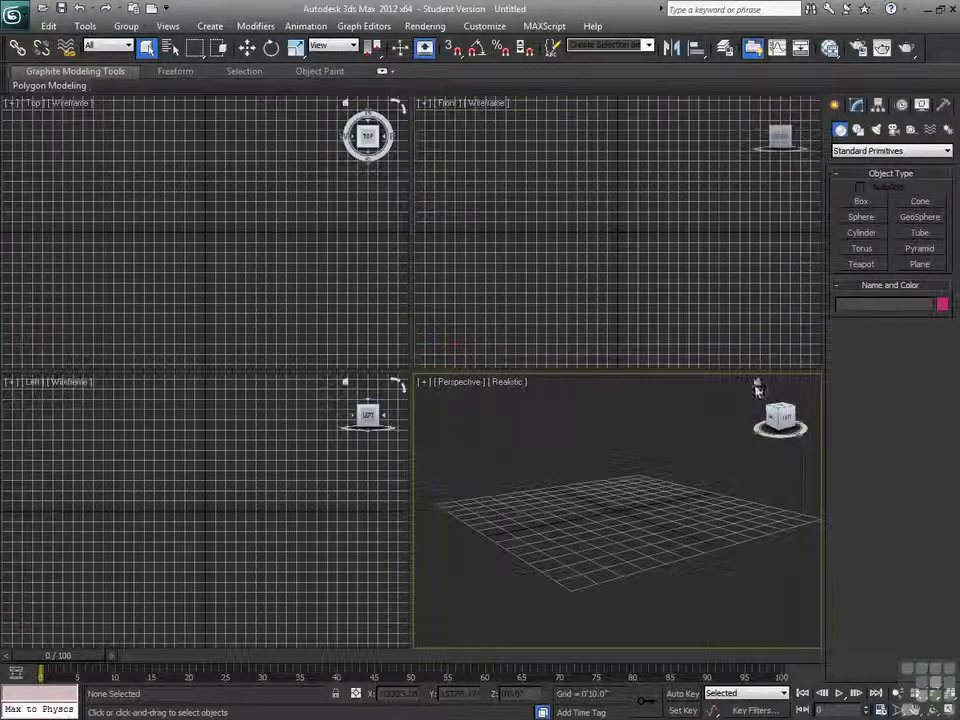
{"action": "left_click_drag", "start_coordinate": [785, 419], "coordinate": [713, 440]}
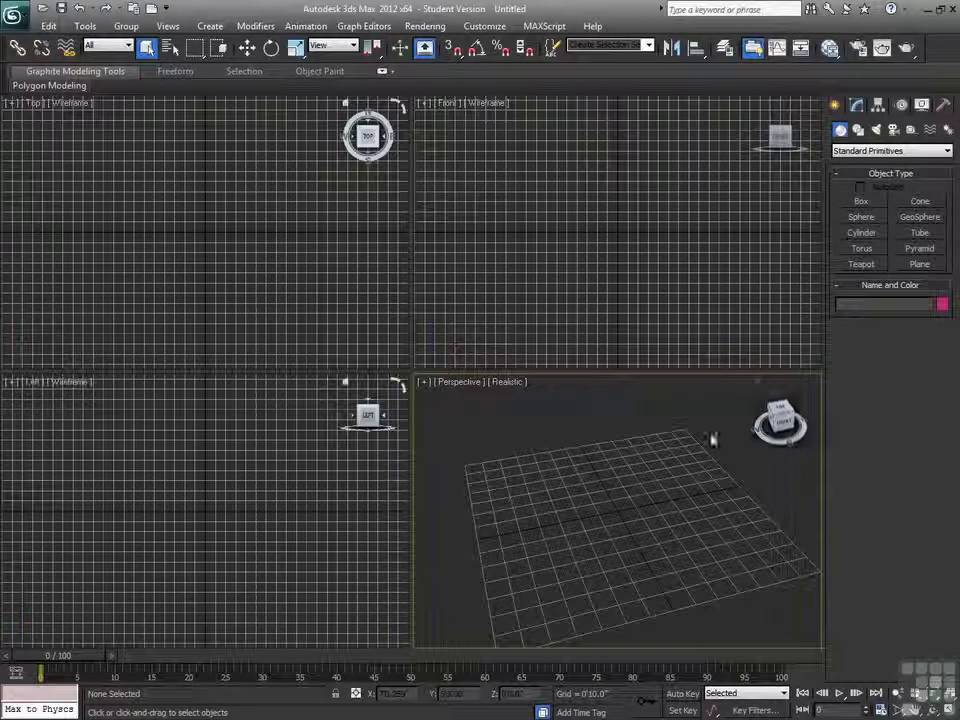
{"action": "left_click", "coordinate": [757, 387]}
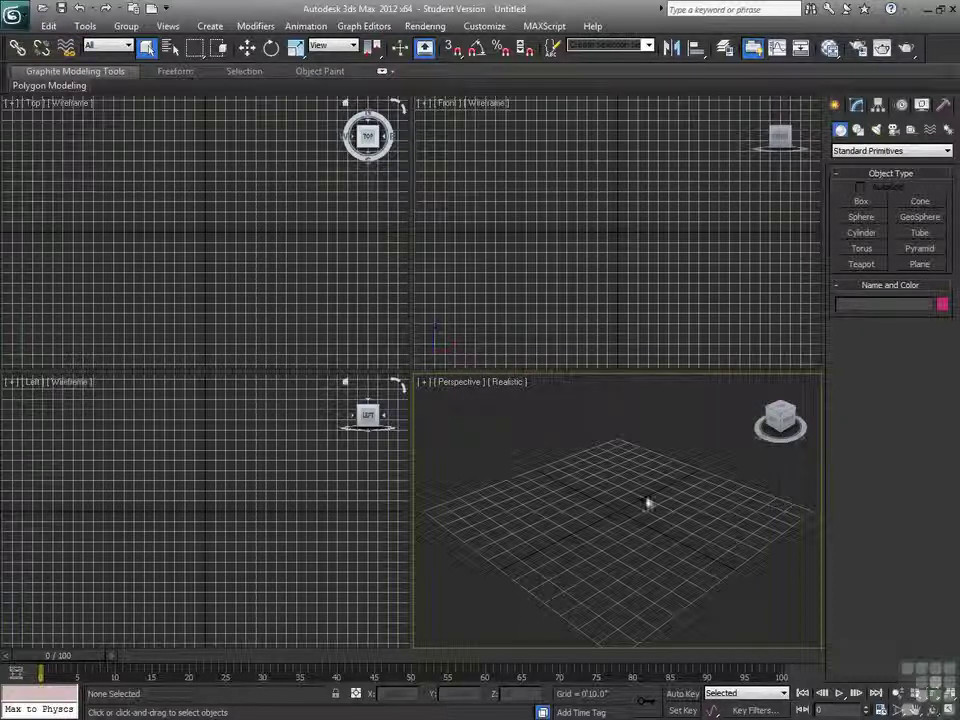
{"action": "mouse_move", "coordinate": [617, 517]}
{"action": "middle_mouse_down", "text": "alt"}
{"action": "mouse_move", "coordinate": [654, 514]}
{"action": "mouse_move", "coordinate": [606, 489]}
{"action": "mouse_move", "coordinate": [606, 536]}
{"action": "mouse_move", "coordinate": [611, 514]}
{"action": "mouse_move", "coordinate": [619, 527]}
{"action": "middle_mouse_up", "text": "alt"}
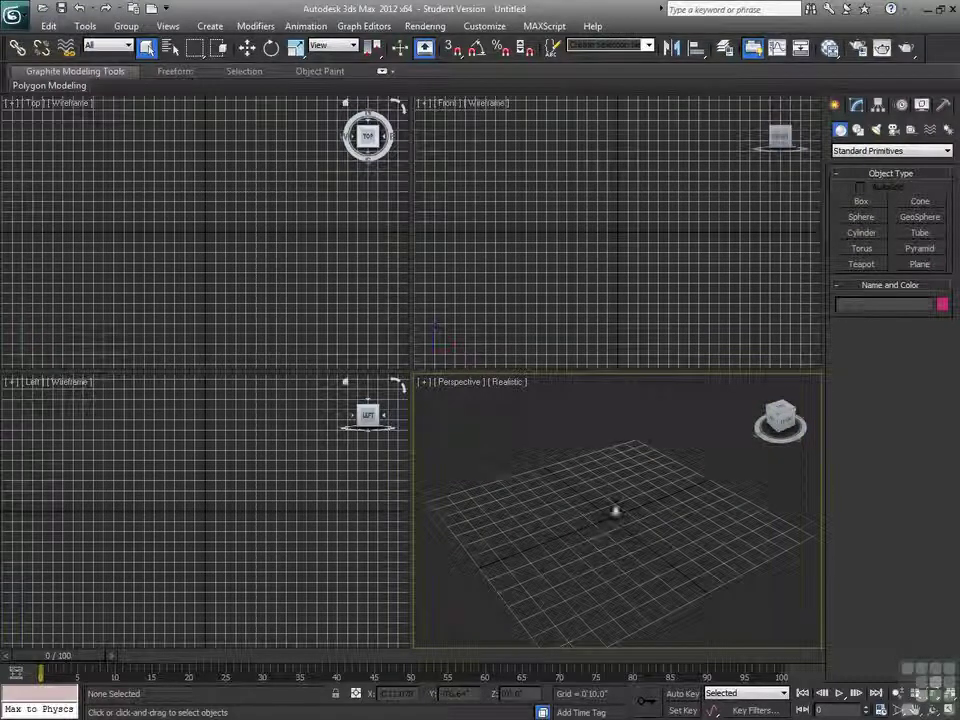